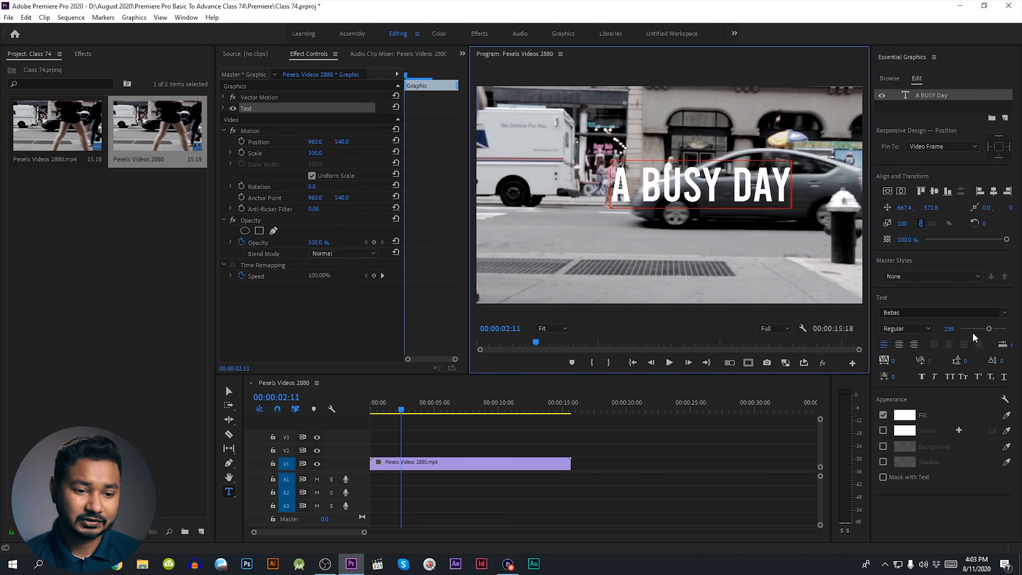
Set the A BUSY DAY title's font size to 244 and centre it vertically and horizontally in the frame.
{"action": "triple_click", "coordinate": [685, 195]}
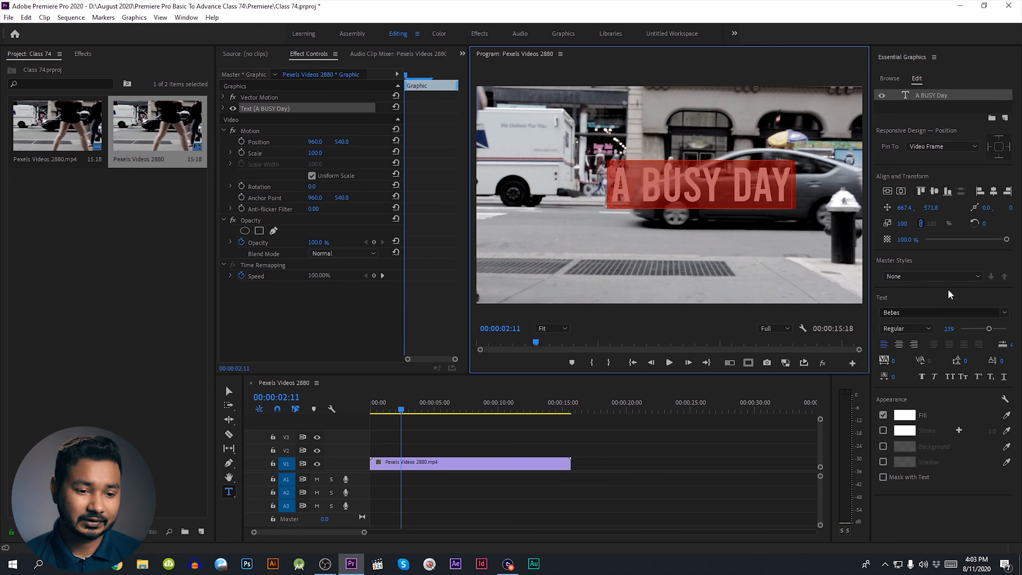
{"action": "left_click_drag", "start_coordinate": [989, 329], "coordinate": [987, 327]}
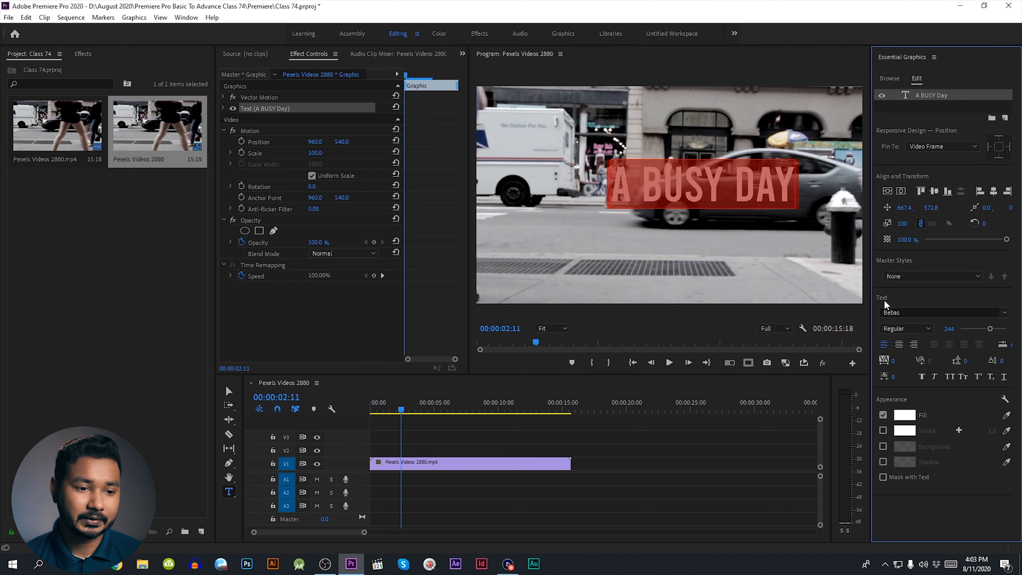
{"action": "left_click", "coordinate": [887, 192]}
{"action": "left_click", "coordinate": [900, 191]}
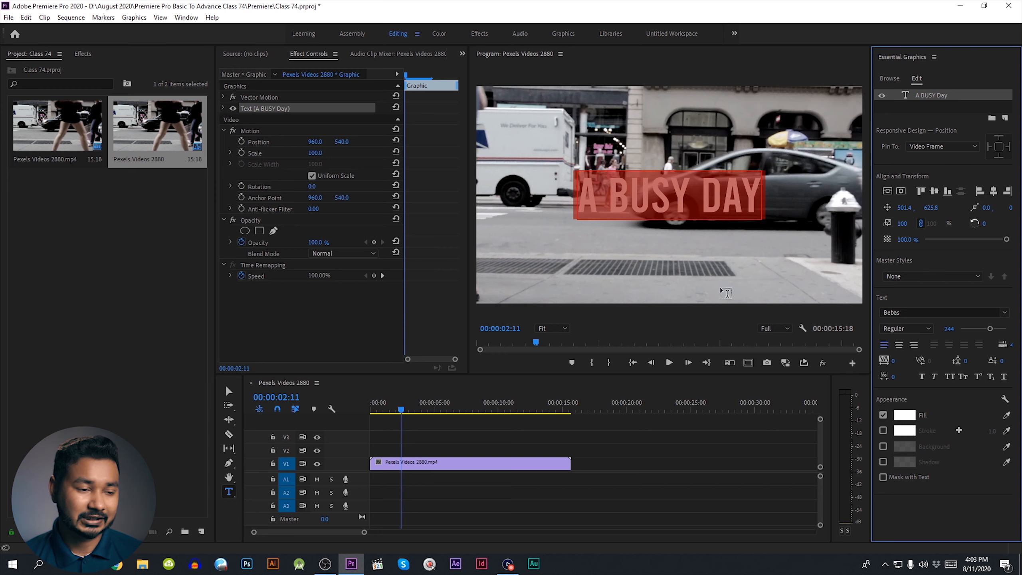
Move the A BUSY Day title clip on track V2 to start at 00:00:05:15.
{"action": "left_click_drag", "start_coordinate": [391, 411], "coordinate": [443, 415]}
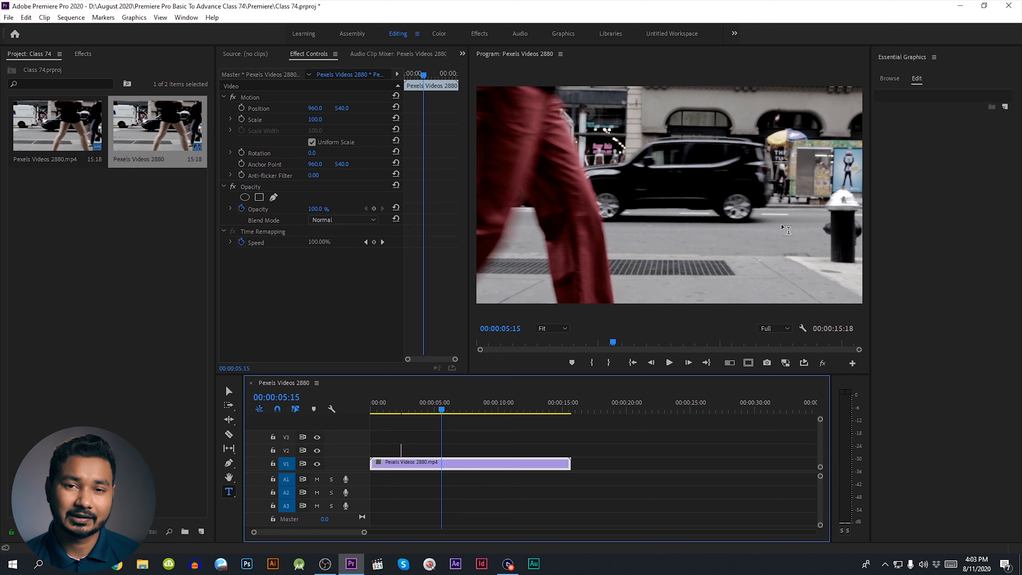
{"action": "left_click_drag", "start_coordinate": [400, 449], "coordinate": [471, 450]}
{"action": "key", "text": "equal"}
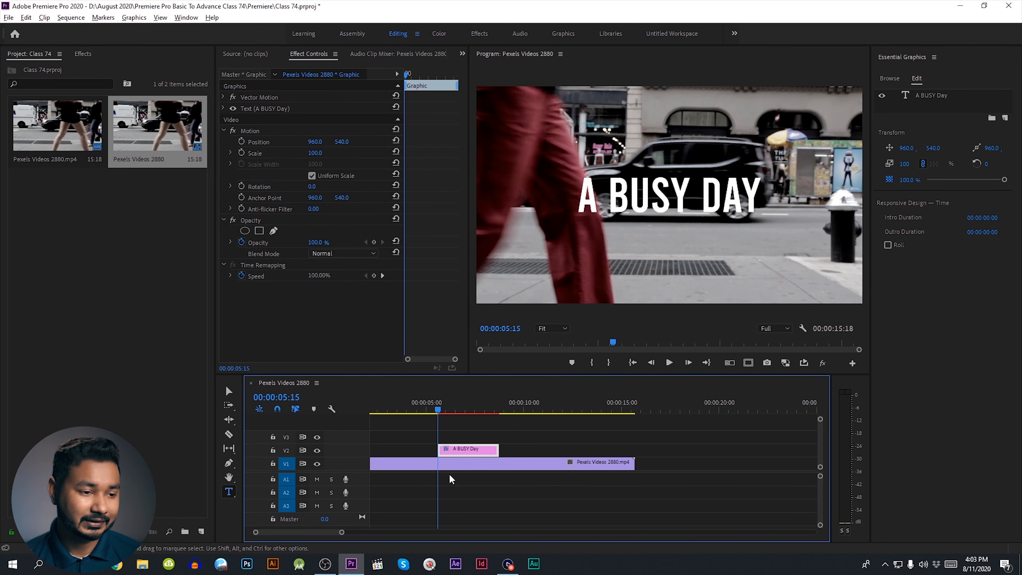
Nudge the title clip's start to about 00:00:05:13 and trim its end to about 00:00:07:00.
{"action": "left_click_drag", "start_coordinate": [438, 415], "coordinate": [436, 410]}
{"action": "left_click", "coordinate": [461, 450]}
{"action": "left_click_drag", "start_coordinate": [498, 449], "coordinate": [494, 449]}
{"action": "left_click_drag", "start_coordinate": [439, 410], "coordinate": [457, 409]}
{"action": "left_click_drag", "start_coordinate": [494, 449], "coordinate": [465, 449]}
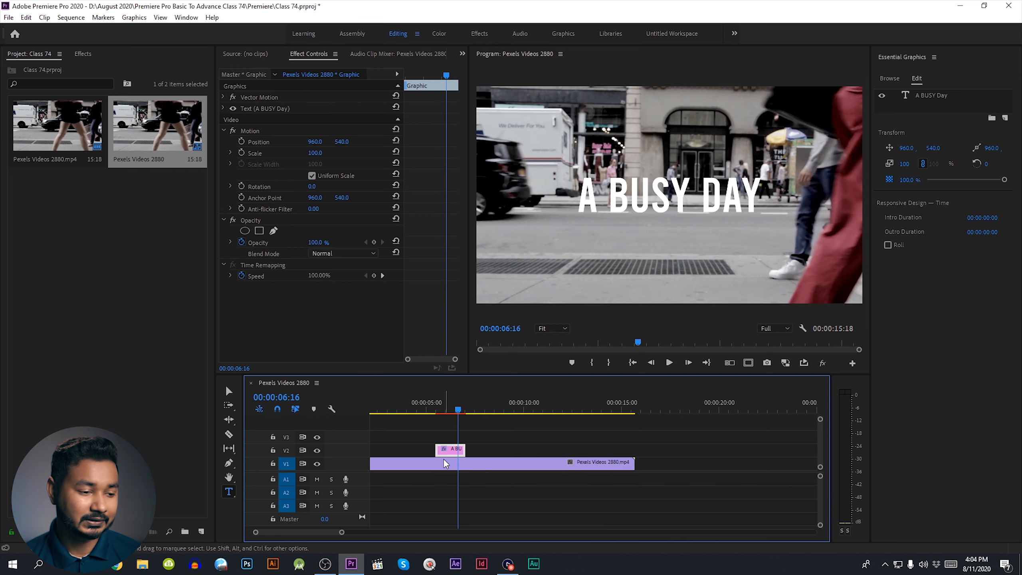
Add a rectangular mask to the title's text and place it over the walking legs at 00:00:05:15.
{"action": "scroll", "coordinate": [439, 460], "scroll_direction": "up", "scroll_amount": 3}
{"action": "scroll", "coordinate": [439, 460], "scroll_direction": "up", "scroll_amount": 1}
{"action": "left_click_drag", "start_coordinate": [449, 405], "coordinate": [436, 407]}
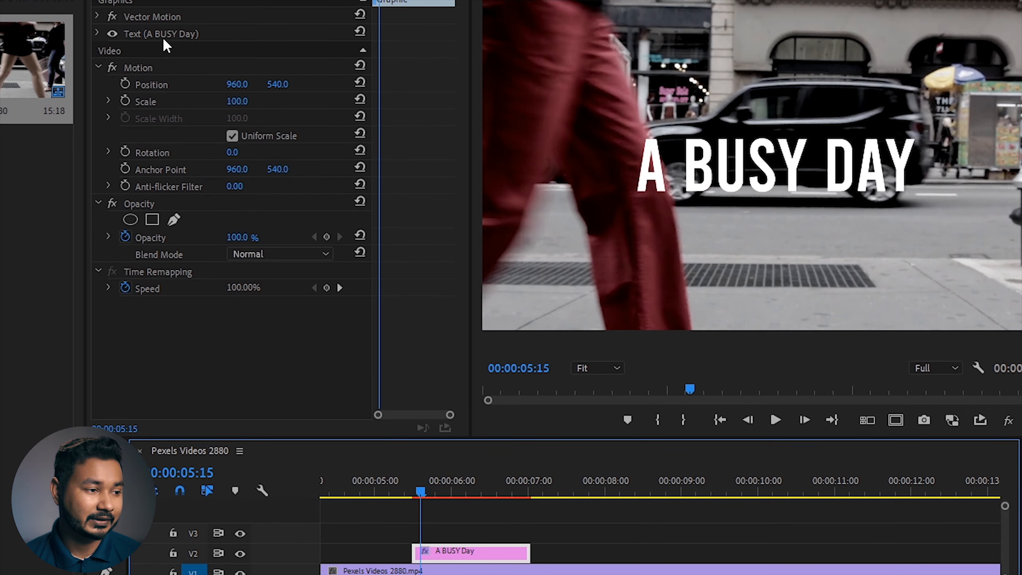
{"action": "left_click", "coordinate": [162, 35]}
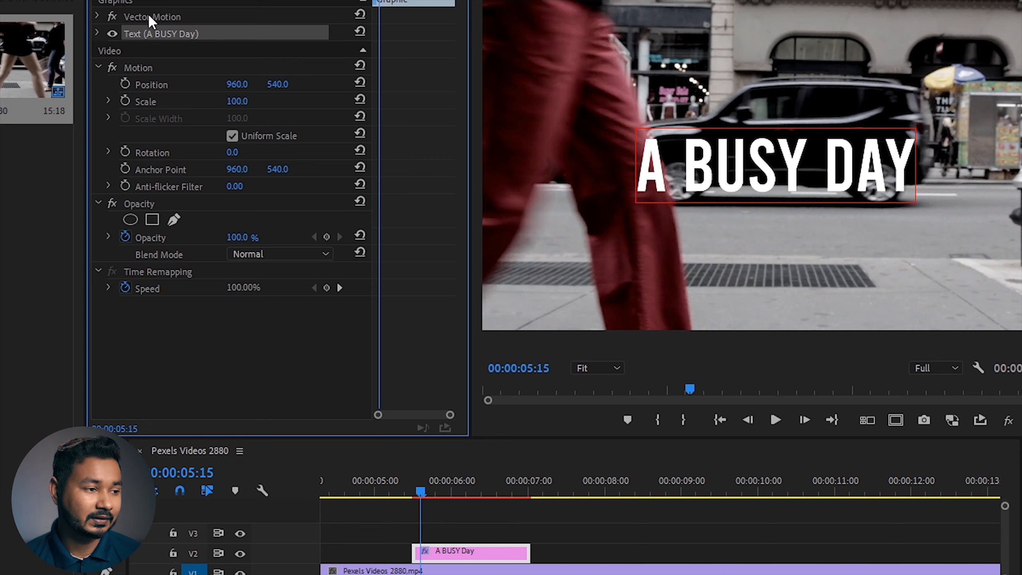
{"action": "left_click", "coordinate": [97, 32]}
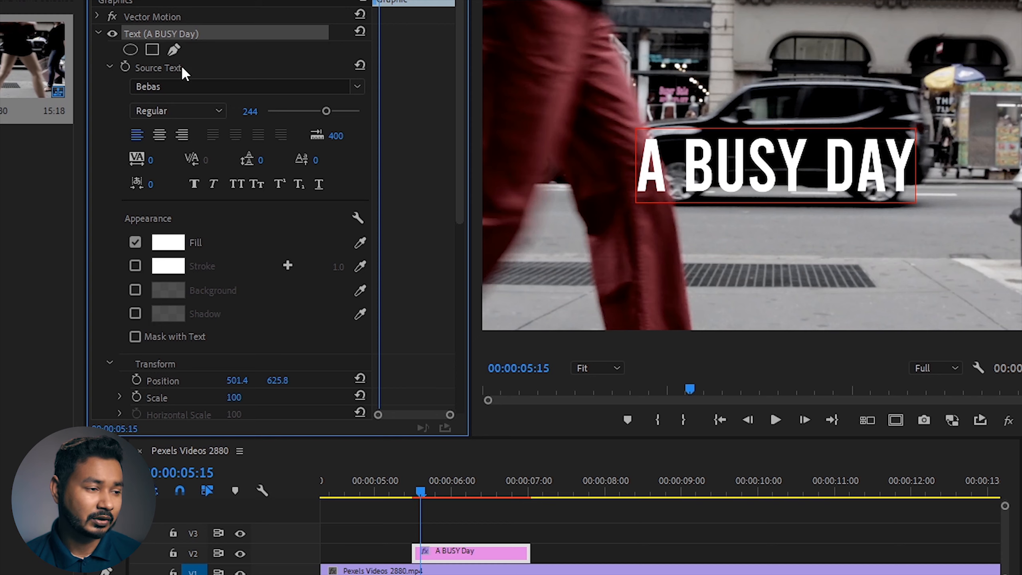
{"action": "left_click", "coordinate": [151, 49]}
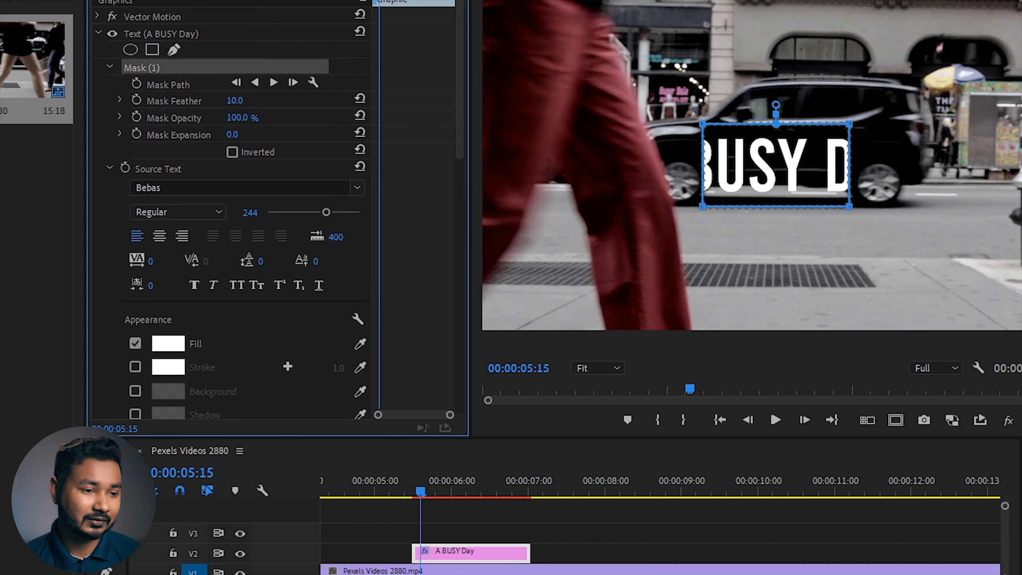
{"action": "left_click_drag", "start_coordinate": [782, 155], "coordinate": [540, 183]}
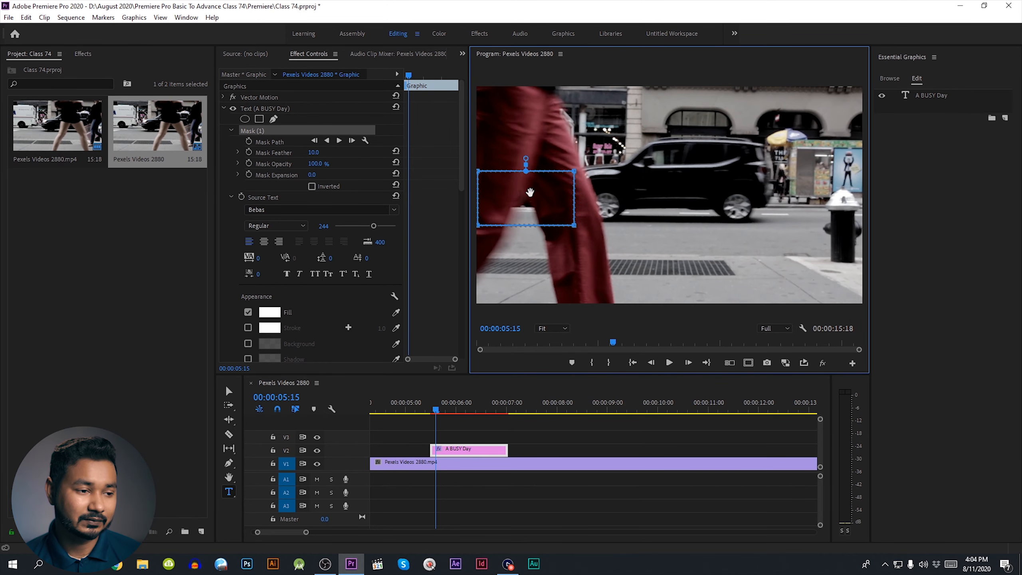
At 00:00:05:13, fit the mask's corners to the leg's front edge and start keyframing the Mask Path.
{"action": "left_click", "coordinate": [433, 410]}
{"action": "left_click_drag", "start_coordinate": [553, 202], "coordinate": [543, 163]}
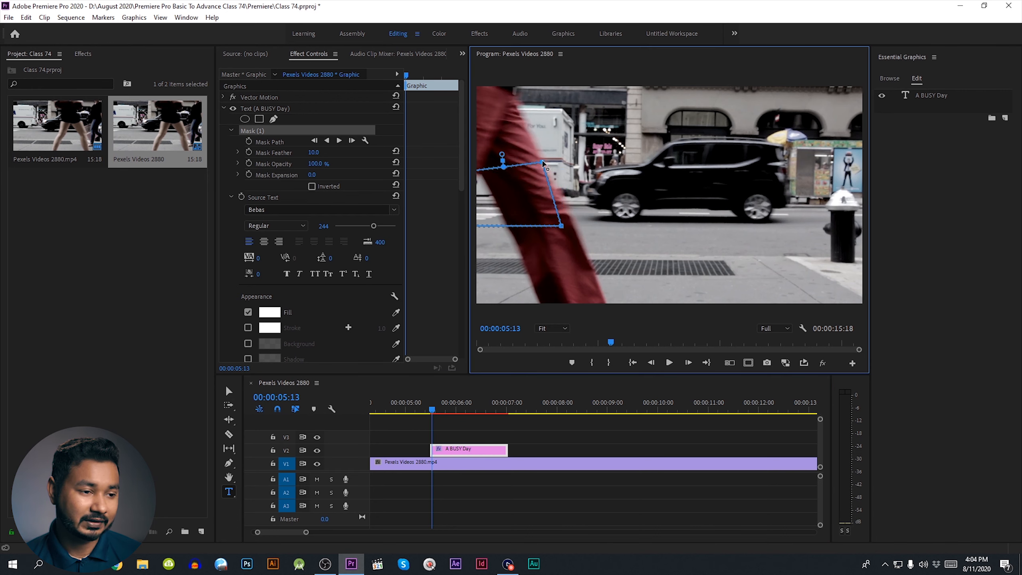
{"action": "left_click_drag", "start_coordinate": [577, 232], "coordinate": [575, 228]}
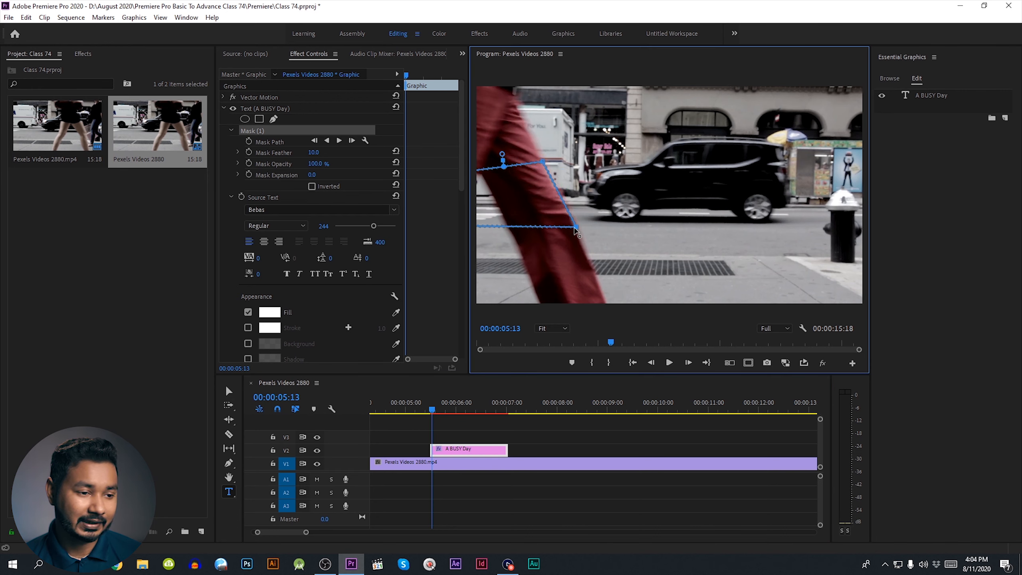
{"action": "left_click", "coordinate": [249, 141]}
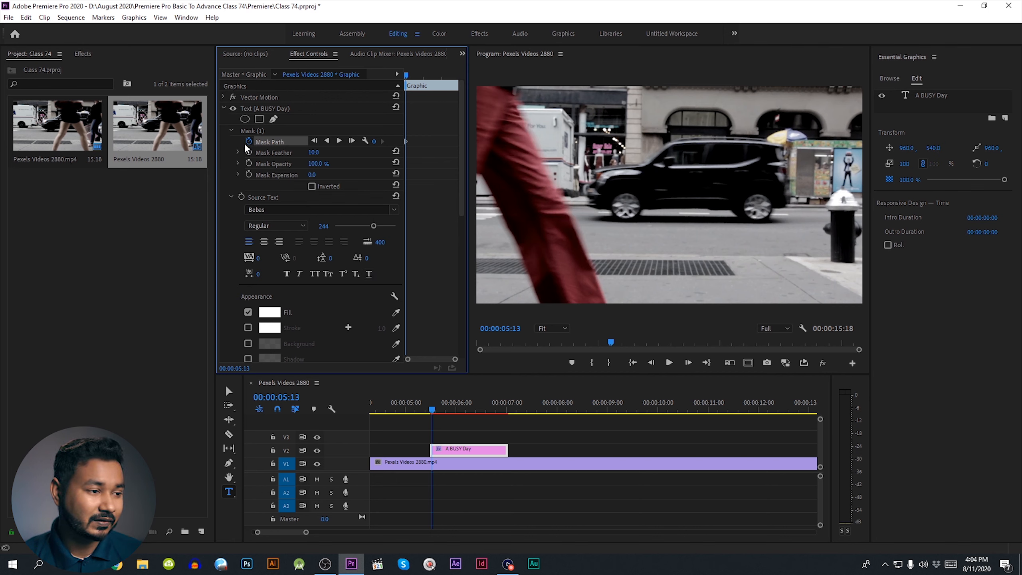
{"action": "left_click", "coordinate": [253, 130]}
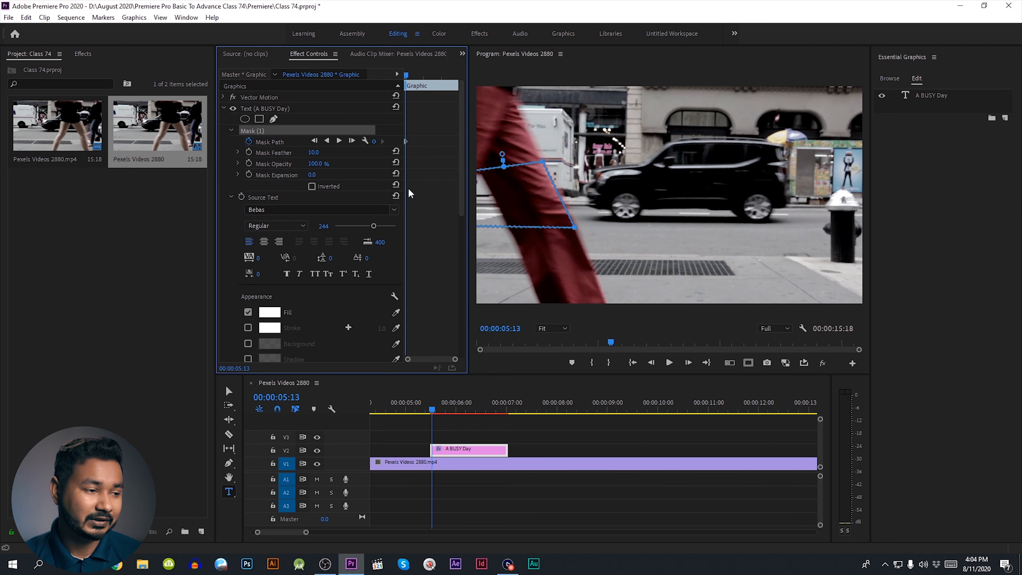
Shift the mask with the leg at 00:00:05:14 and set Mask Feather to 31.0.
{"action": "left_click", "coordinate": [491, 451]}
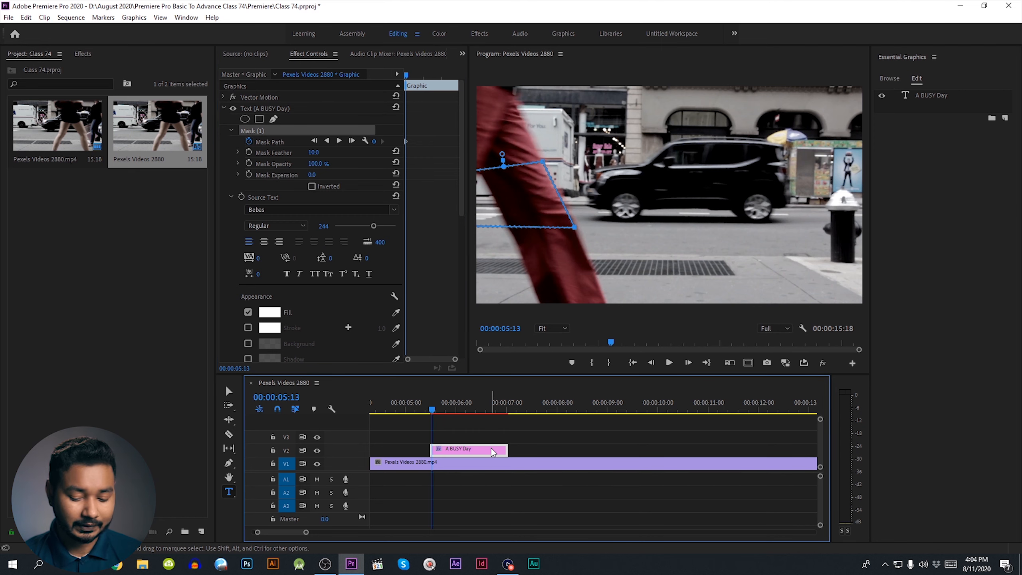
{"action": "key", "text": "Right"}
{"action": "left_click_drag", "start_coordinate": [527, 194], "coordinate": [544, 194]}
{"action": "left_click_drag", "start_coordinate": [315, 157], "coordinate": [326, 157]}
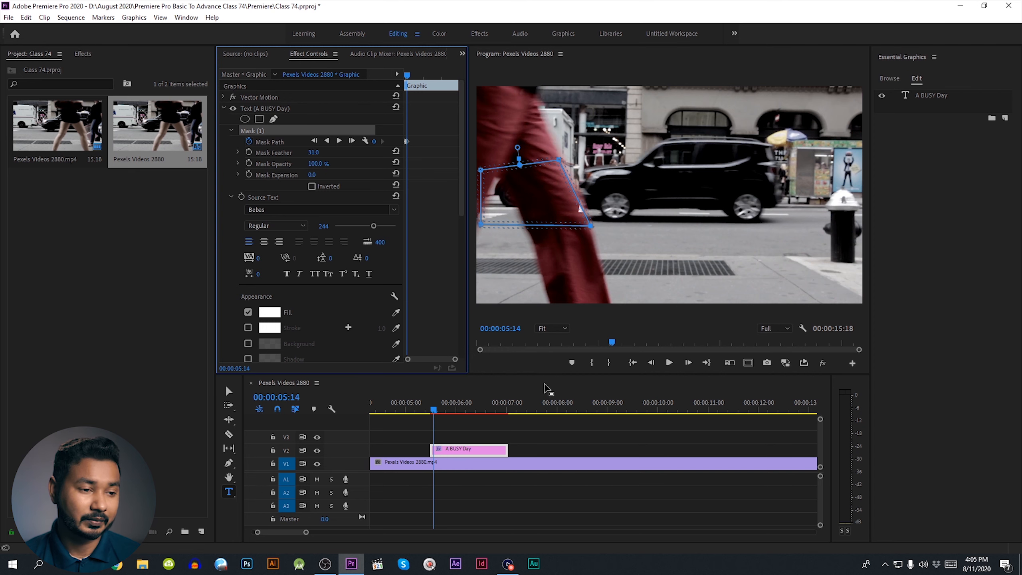
Shift the mask with the leading leg at 00:00:05:15 and 00:00:05:16, refitting its front edge over the letter A.
{"action": "left_click", "coordinate": [461, 453]}
{"action": "key", "text": "Right"}
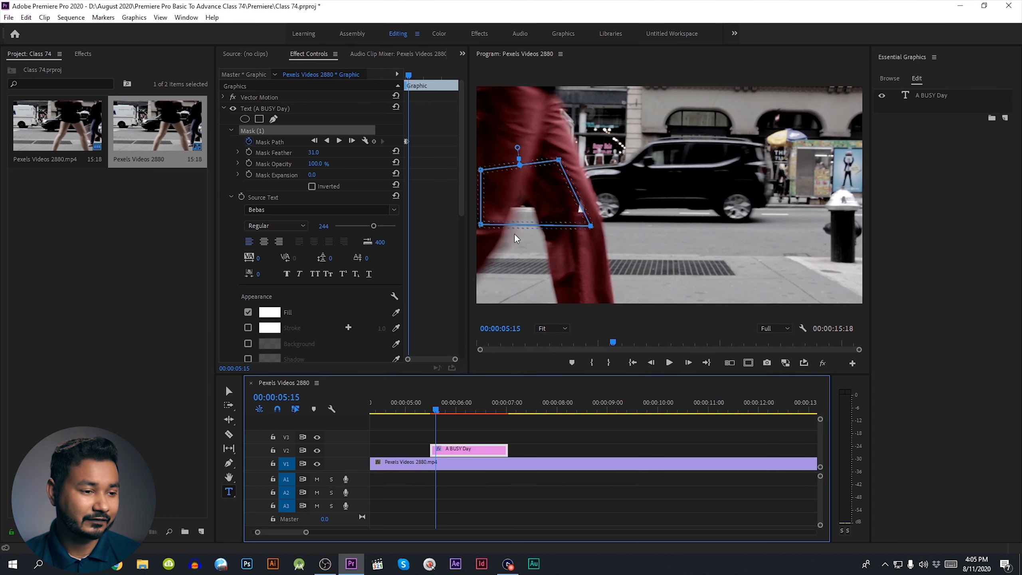
{"action": "left_click_drag", "start_coordinate": [538, 213], "coordinate": [554, 210]}
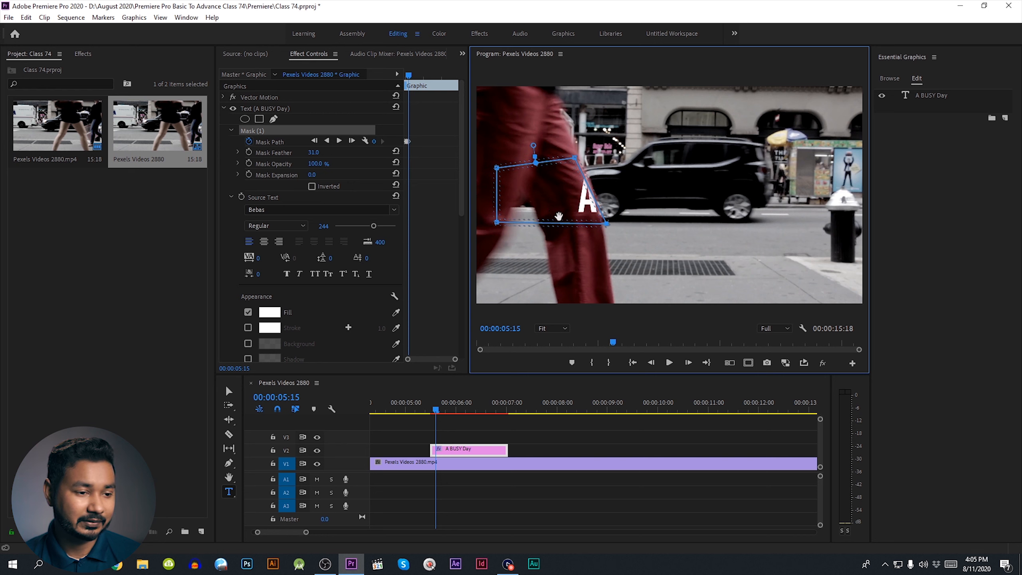
{"action": "left_click", "coordinate": [495, 454]}
{"action": "key", "text": "Right"}
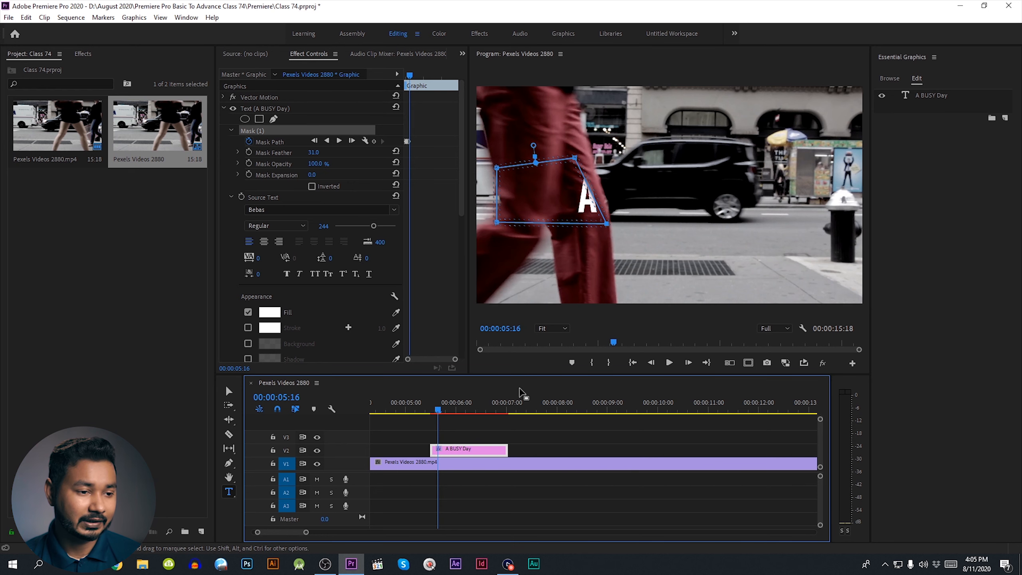
{"action": "left_click_drag", "start_coordinate": [557, 202], "coordinate": [570, 200]}
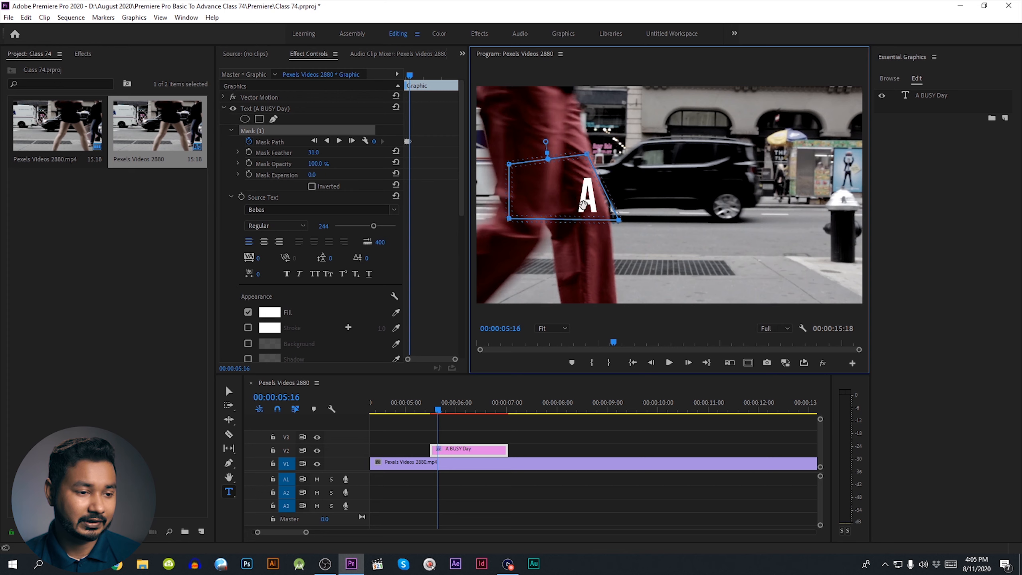
{"action": "left_click_drag", "start_coordinate": [609, 199], "coordinate": [607, 202]}
{"action": "left_click_drag", "start_coordinate": [618, 220], "coordinate": [610, 221]}
Move and reshape the mask frame by frame from 00:00:05:17 to 00:00:05:19 to follow the leading leg.
{"action": "left_click", "coordinate": [495, 454]}
{"action": "key", "text": "Right"}
{"action": "left_click_drag", "start_coordinate": [534, 207], "coordinate": [541, 205]}
{"action": "left_click_drag", "start_coordinate": [593, 152], "coordinate": [602, 162]}
{"action": "left_click", "coordinate": [497, 451]}
{"action": "key", "text": "Right"}
{"action": "left_click_drag", "start_coordinate": [557, 204], "coordinate": [564, 204]}
{"action": "left_click_drag", "start_coordinate": [623, 220], "coordinate": [620, 223]}
{"action": "left_click", "coordinate": [496, 452]}
{"action": "key", "text": "Right"}
{"action": "left_click_drag", "start_coordinate": [560, 205], "coordinate": [585, 203]}
{"action": "left_click_drag", "start_coordinate": [636, 160], "coordinate": [630, 161]}
At 00:00:05:20, move the mask with the leg and bend its front edge outward with an extra point.
{"action": "left_click", "coordinate": [535, 433]}
{"action": "key", "text": "Right"}
{"action": "left_click_drag", "start_coordinate": [613, 200], "coordinate": [636, 201]}
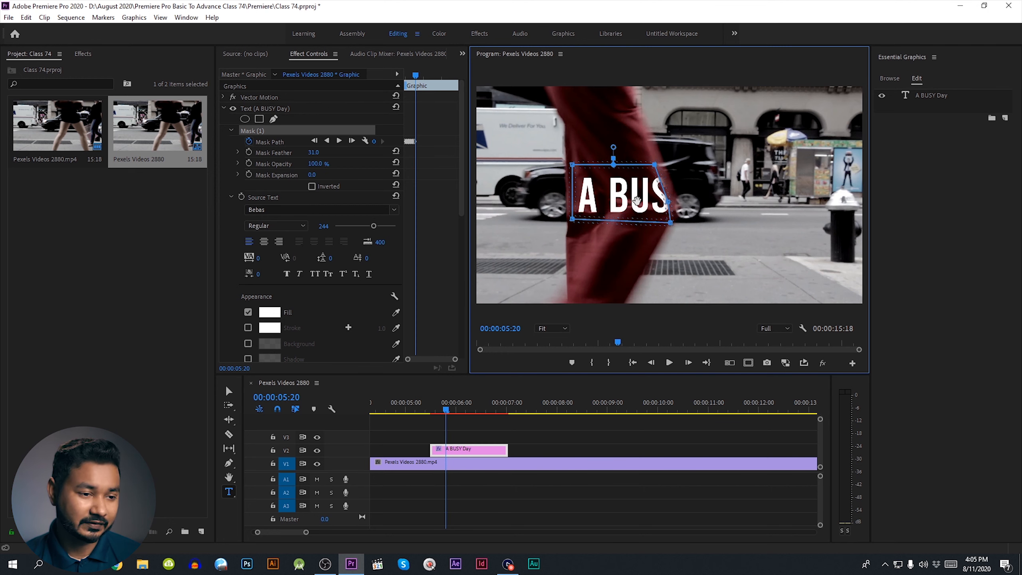
{"action": "left_click_drag", "start_coordinate": [654, 165], "coordinate": [655, 161]}
{"action": "left_click_drag", "start_coordinate": [668, 203], "coordinate": [672, 199]}
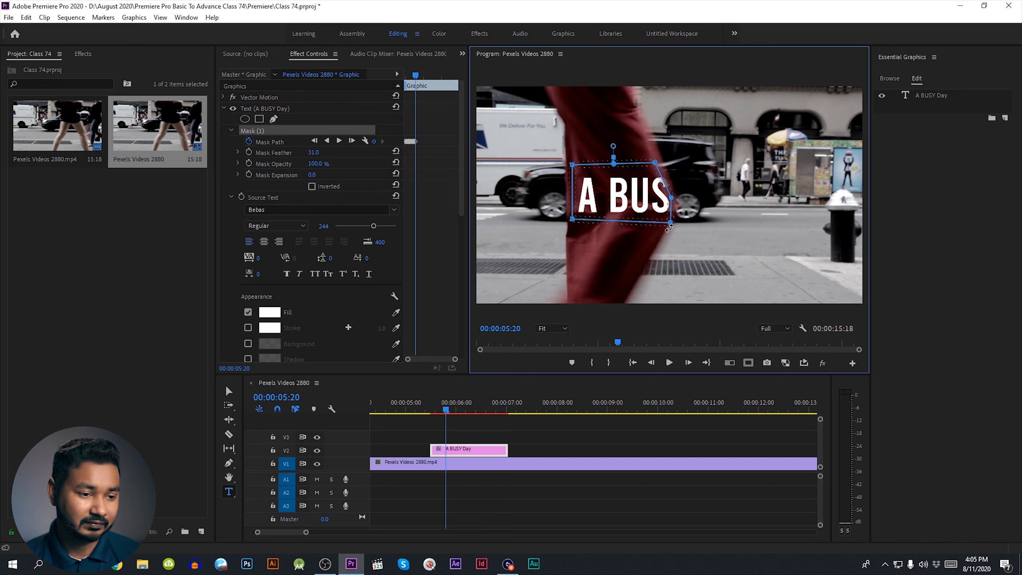
At 00:00:05:21, add a point on the mask's lower edge and adjust the mask to the legs.
{"action": "left_click", "coordinate": [496, 451]}
{"action": "key", "text": "Right"}
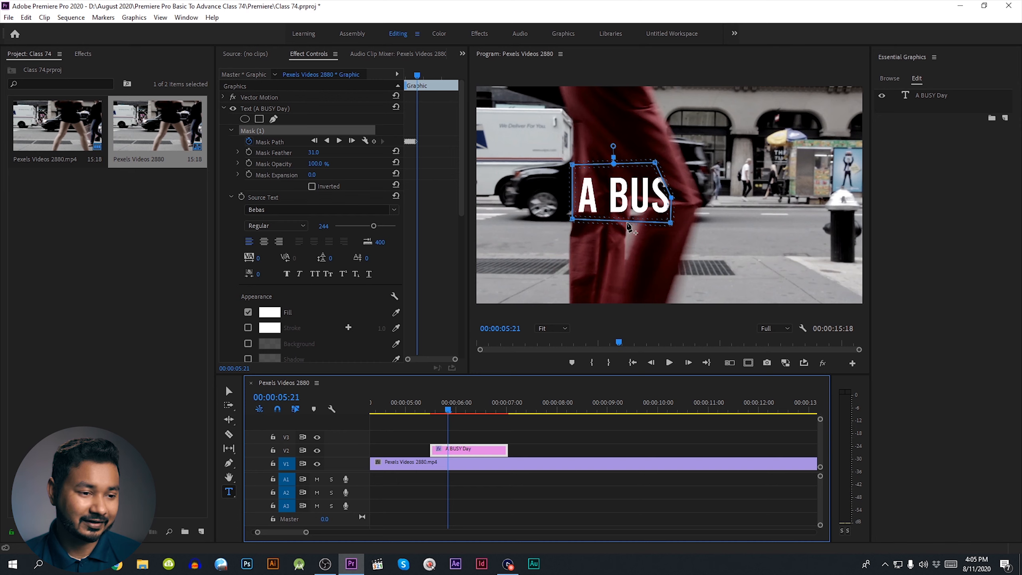
{"action": "mouse_move", "coordinate": [633, 225]}
{"action": "left_mouse_down"}
{"action": "mouse_move", "coordinate": [645, 166]}
{"action": "mouse_move", "coordinate": [637, 191]}
{"action": "mouse_move", "coordinate": [647, 217]}
{"action": "left_mouse_up"}
{"action": "left_click_drag", "start_coordinate": [605, 203], "coordinate": [629, 217]}
At 00:00:05:22, widen the mask's front edge to the leading leg and adjust its remaining points.
{"action": "key", "text": "Right"}
{"action": "left_click_drag", "start_coordinate": [615, 181], "coordinate": [623, 180]}
{"action": "left_click_drag", "start_coordinate": [678, 195], "coordinate": [715, 197]}
{"action": "left_click_drag", "start_coordinate": [663, 161], "coordinate": [699, 160]}
{"action": "left_click_drag", "start_coordinate": [677, 221], "coordinate": [601, 162]}
At 00:00:05:24, refit the mask's outer points to both legs and its inner notch to the gap between them.
{"action": "key", "text": "Right"}
{"action": "left_click", "coordinate": [493, 449]}
{"action": "key", "text": "Right"}
{"action": "left_click_drag", "start_coordinate": [597, 216], "coordinate": [591, 214]}
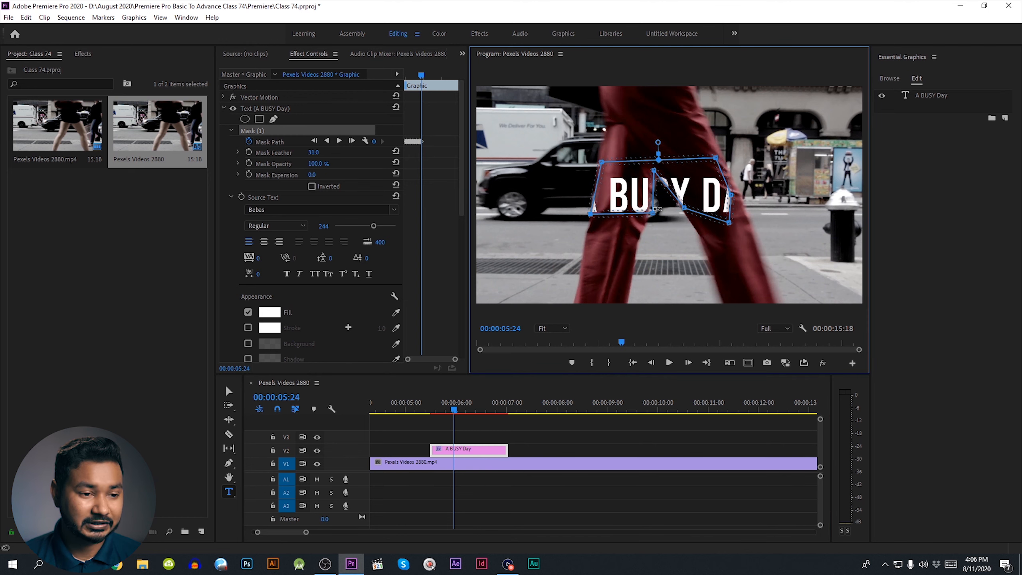
{"action": "left_click_drag", "start_coordinate": [730, 195], "coordinate": [739, 195]}
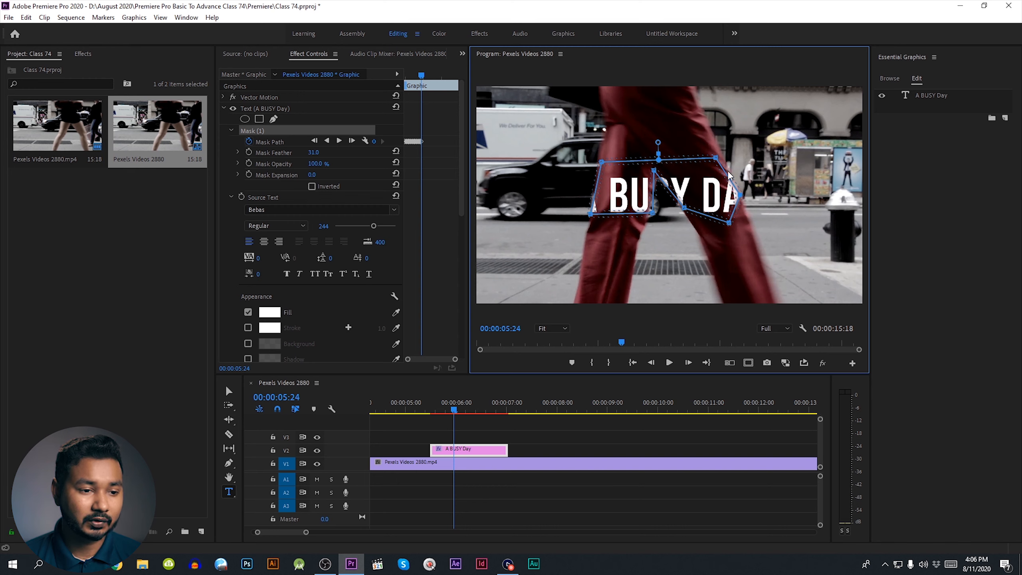
{"action": "left_click_drag", "start_coordinate": [715, 157], "coordinate": [719, 157]}
{"action": "left_click_drag", "start_coordinate": [728, 222], "coordinate": [746, 217]}
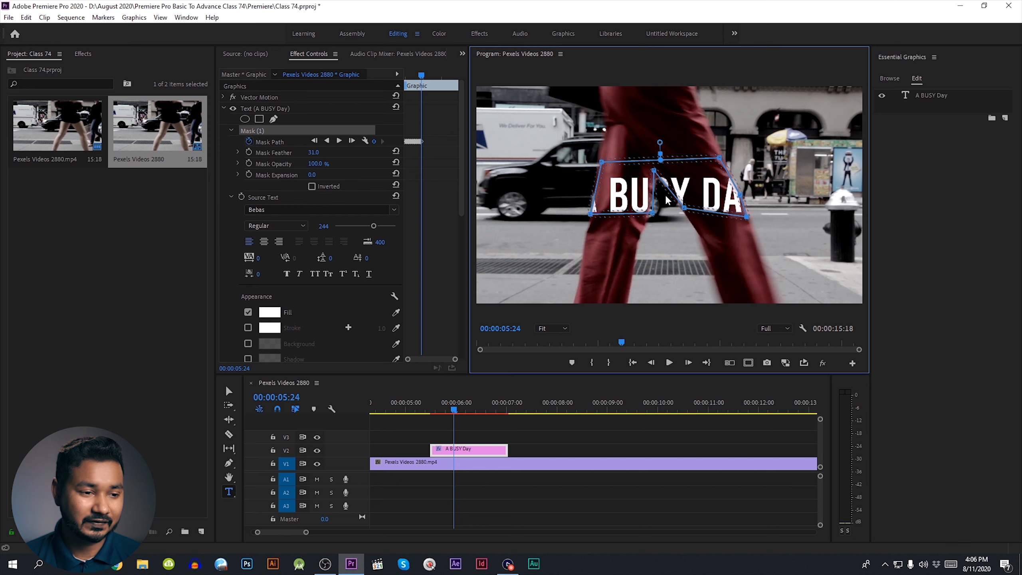
{"action": "left_click_drag", "start_coordinate": [653, 171], "coordinate": [664, 178]}
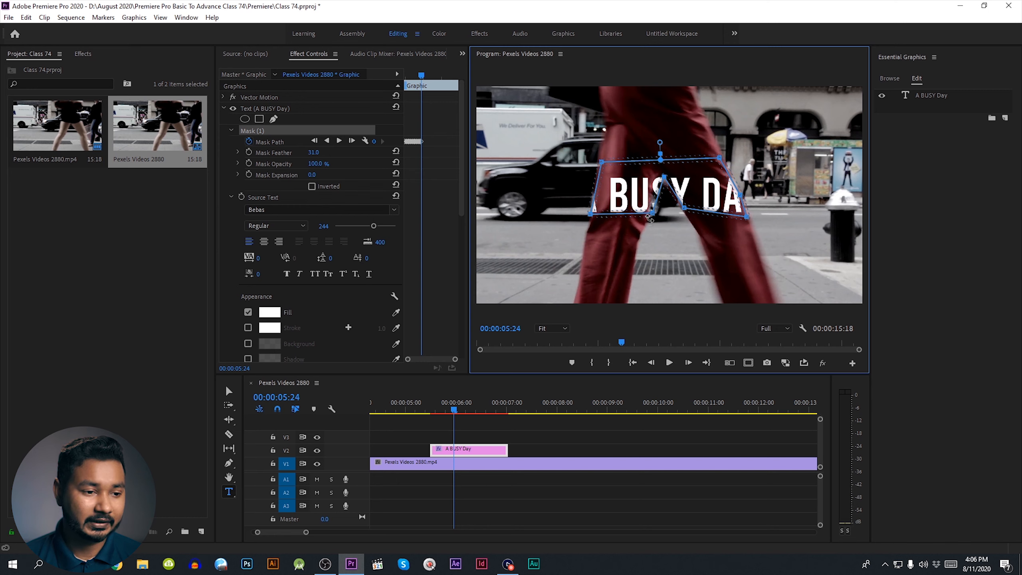
{"action": "left_click_drag", "start_coordinate": [653, 214], "coordinate": [646, 216]}
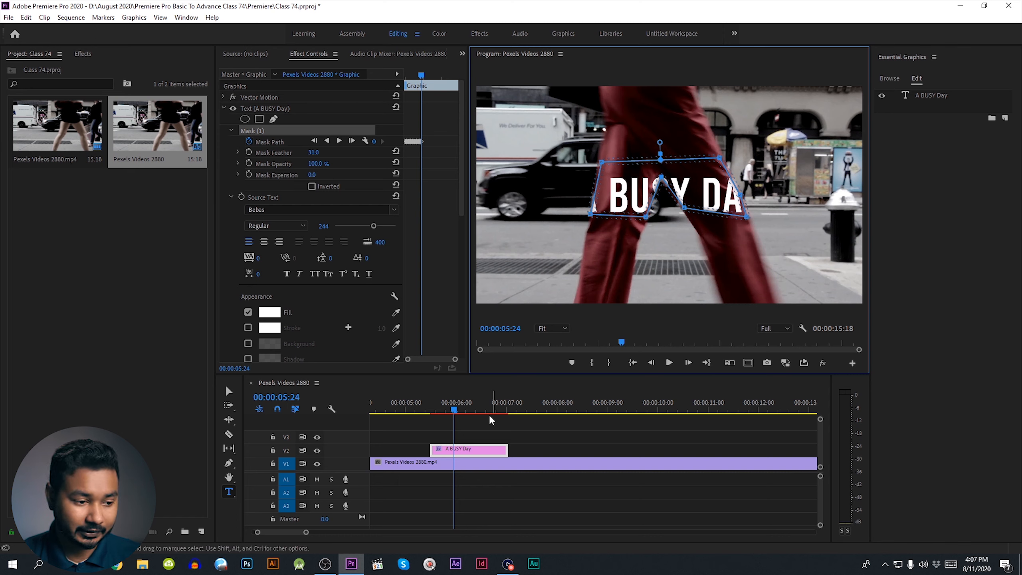
Continue keyframing the mask from 00:00:06:00 onward, reshaping it to the legs as they pass the end of the title.
{"action": "left_click", "coordinate": [482, 451]}
{"action": "key", "text": "Right"}
{"action": "mouse_move", "coordinate": [691, 194]}
{"action": "left_mouse_down"}
{"action": "mouse_move", "coordinate": [704, 193]}
{"action": "mouse_move", "coordinate": [656, 205]}
{"action": "mouse_move", "coordinate": [680, 203]}
{"action": "left_mouse_up"}
{"action": "key", "text": "Right"}
{"action": "key", "text": "Right"}
{"action": "key", "text": "Right"}
{"action": "key", "text": "Right"}
{"action": "mouse_move", "coordinate": [763, 204]}
{"action": "left_mouse_down"}
{"action": "mouse_move", "coordinate": [743, 191]}
{"action": "mouse_move", "coordinate": [766, 210]}
{"action": "left_mouse_up"}
{"action": "key", "text": "Right"}
{"action": "key", "text": "Right"}
{"action": "left_click_drag", "start_coordinate": [728, 184], "coordinate": [765, 179]}
{"action": "key", "text": "Right"}
{"action": "key", "text": "Right"}
{"action": "left_click_drag", "start_coordinate": [763, 177], "coordinate": [779, 174]}
Play back the masked title from 00:00:05:07 to check how the mask follows the legs.
{"action": "left_click", "coordinate": [466, 419]}
{"action": "left_click", "coordinate": [419, 410]}
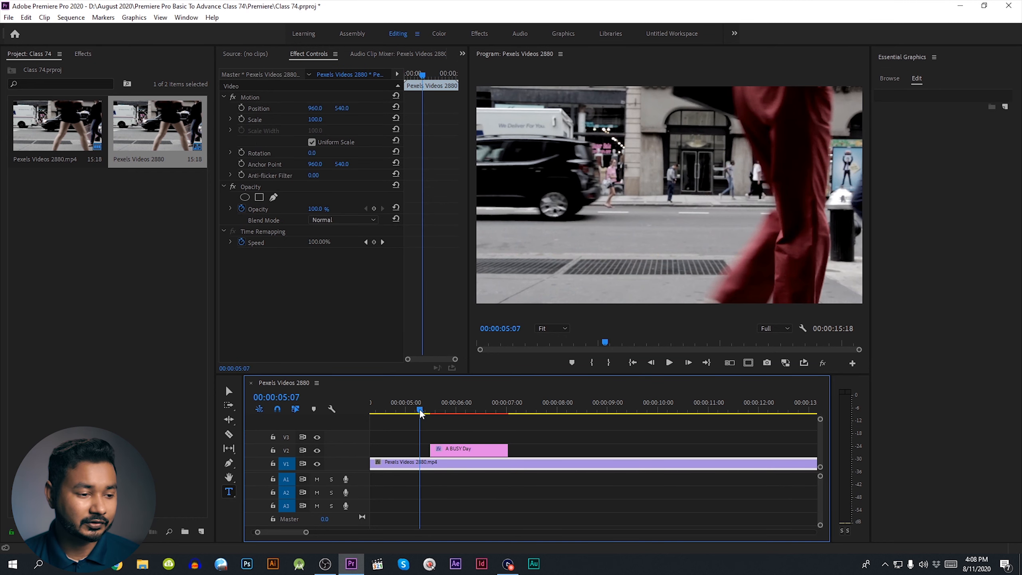
{"action": "key", "text": "space"}
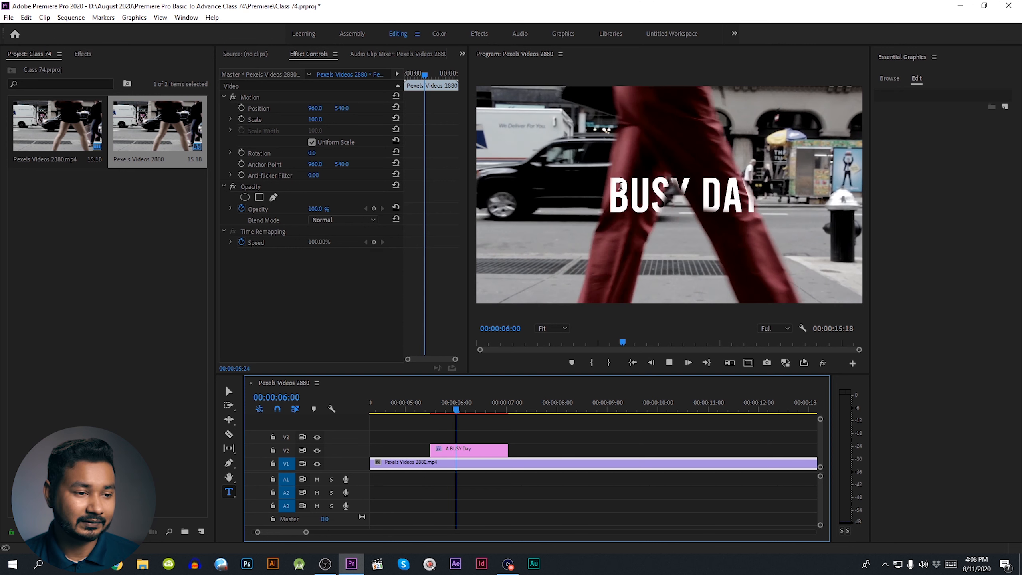
{"action": "key", "text": "space"}
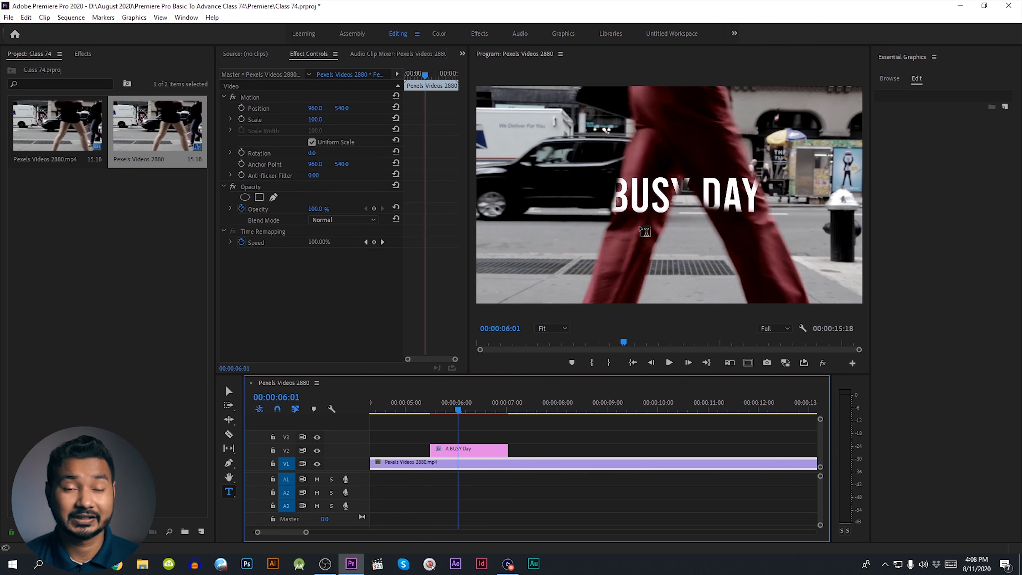
Invert the title clip's mask so the text is hidden over the legs.
{"action": "left_click", "coordinate": [466, 450]}
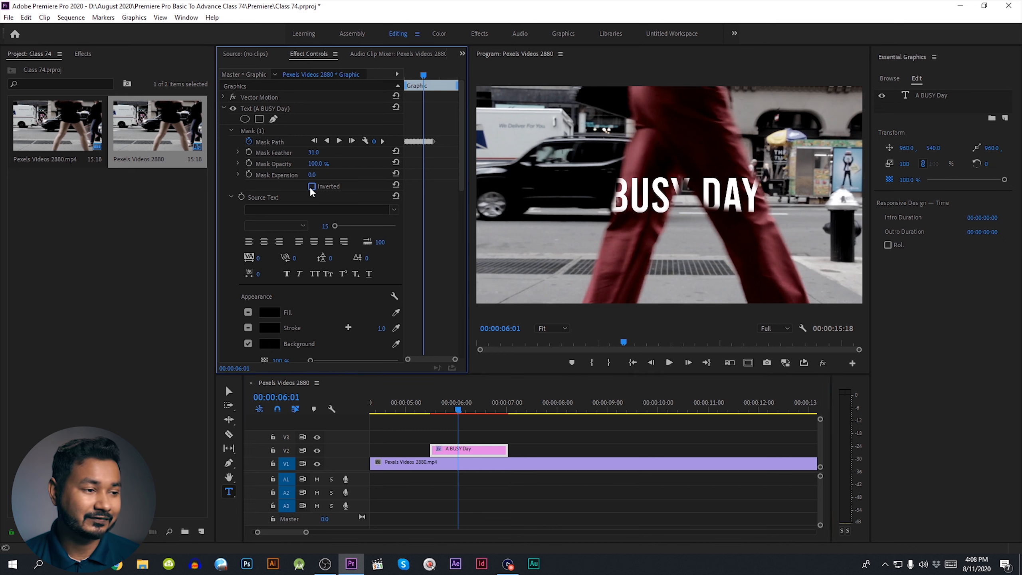
{"action": "left_click", "coordinate": [313, 185]}
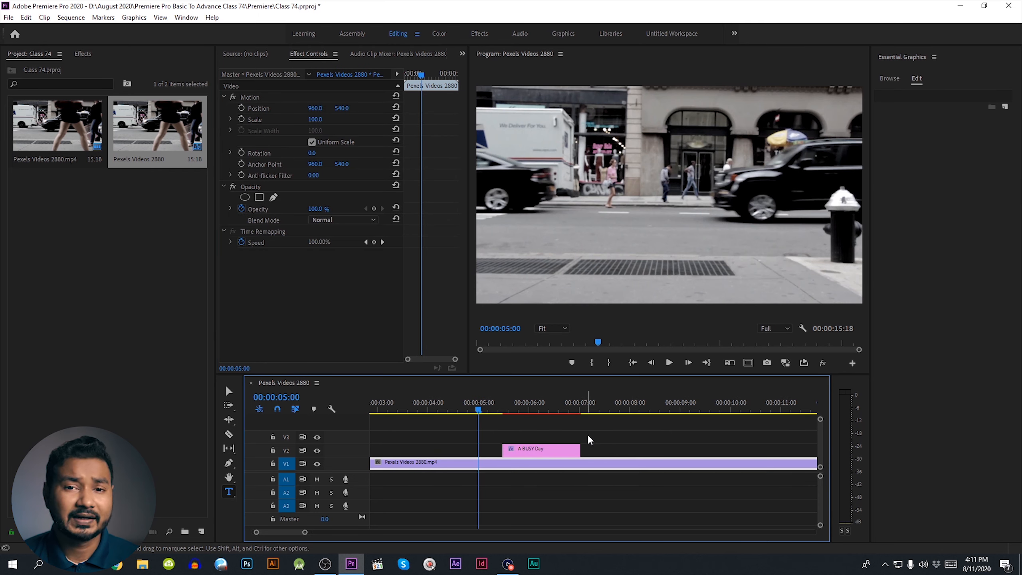
Play back the finished title from 00:00:05:00 and inspect the frames around 00:00:06:06 and 00:00:05:24.
{"action": "key", "text": "space"}
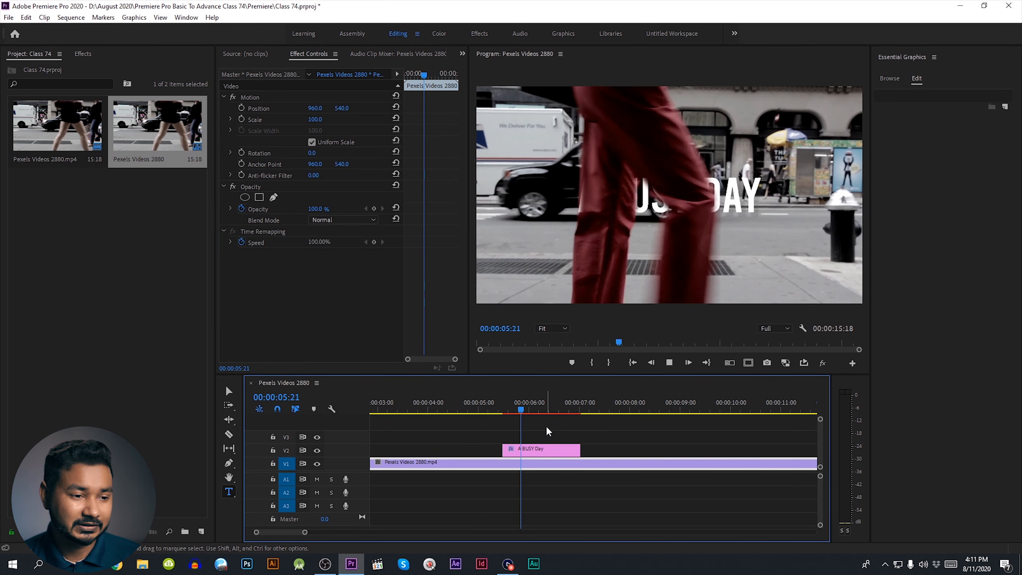
{"action": "left_click", "coordinate": [539, 402]}
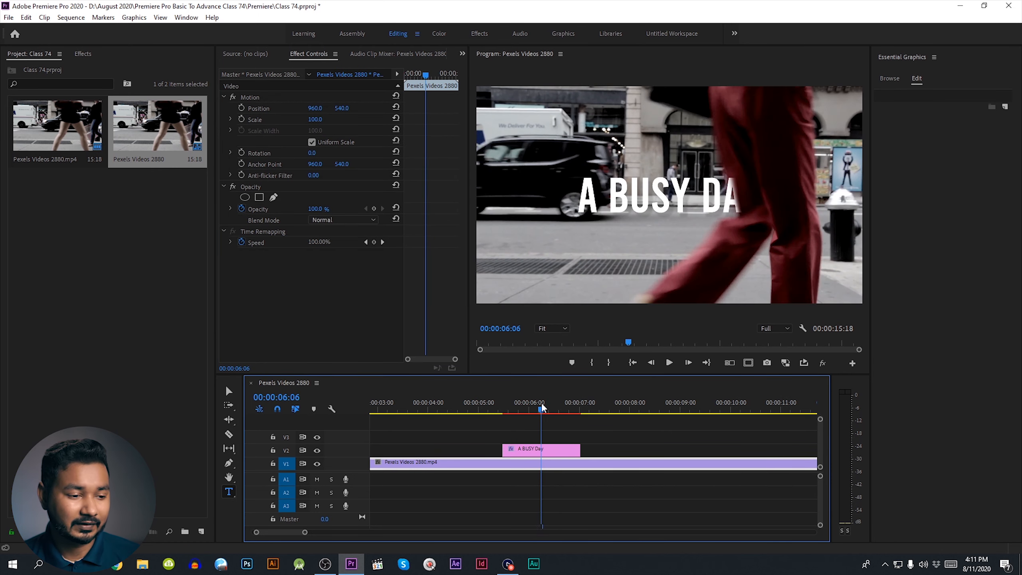
{"action": "left_click_drag", "start_coordinate": [526, 402], "coordinate": [527, 401]}
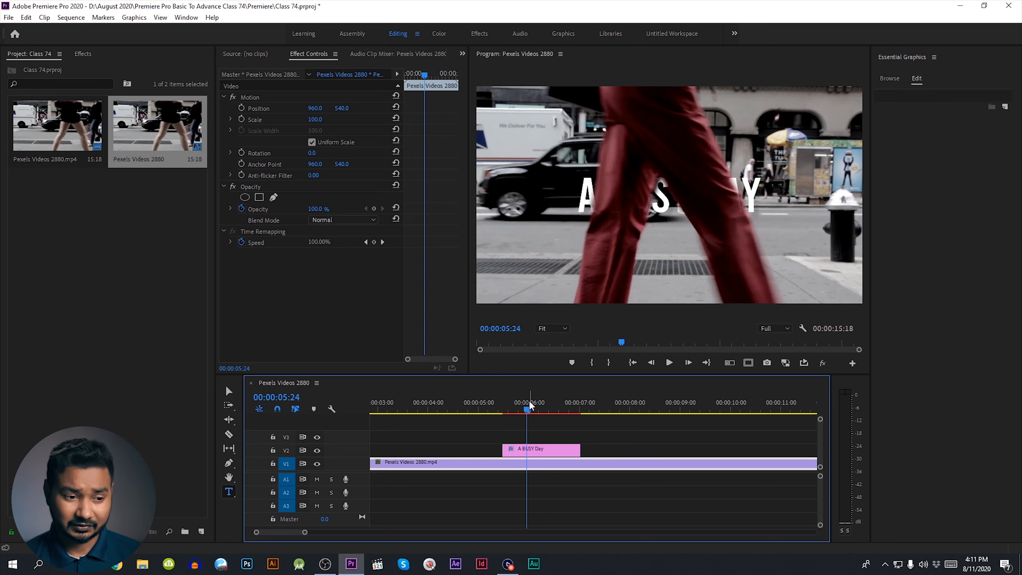